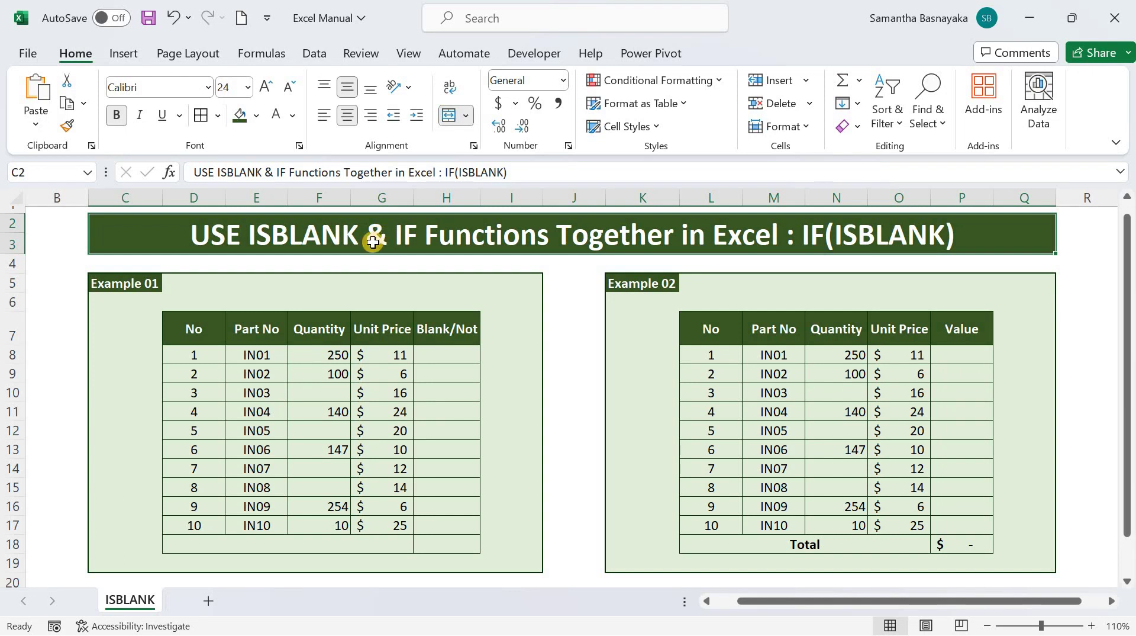
- Point out the two example tables, the title, and the filled and empty quantities for IN02–IN05
{"action": "left_click", "coordinate": [157, 235]}
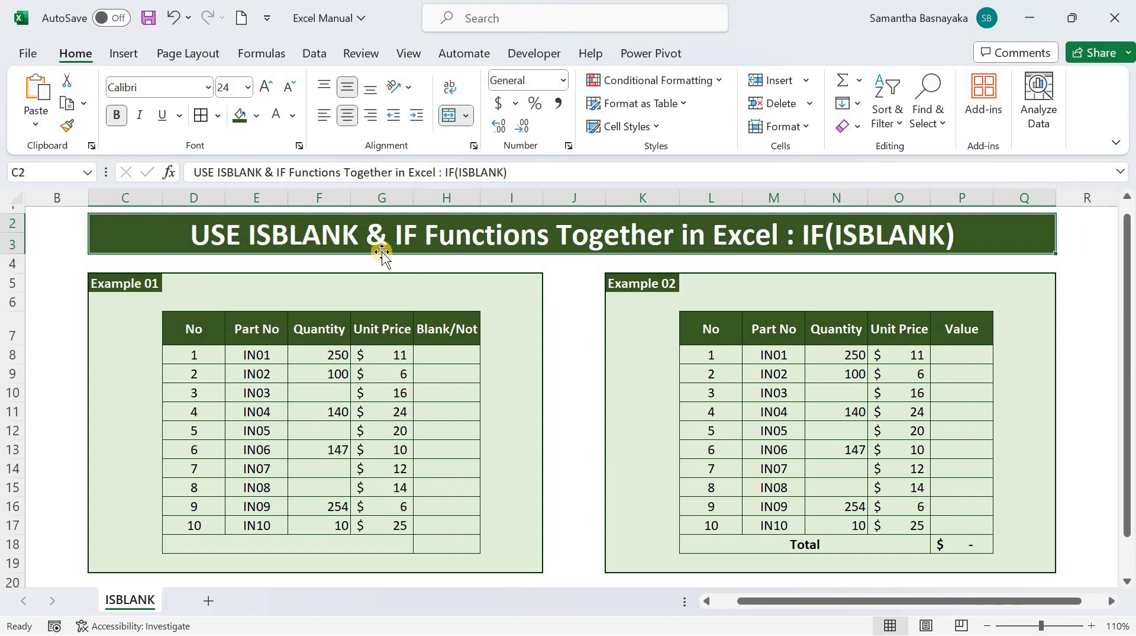
{"action": "left_click", "coordinate": [211, 289]}
{"action": "left_click", "coordinate": [685, 282]}
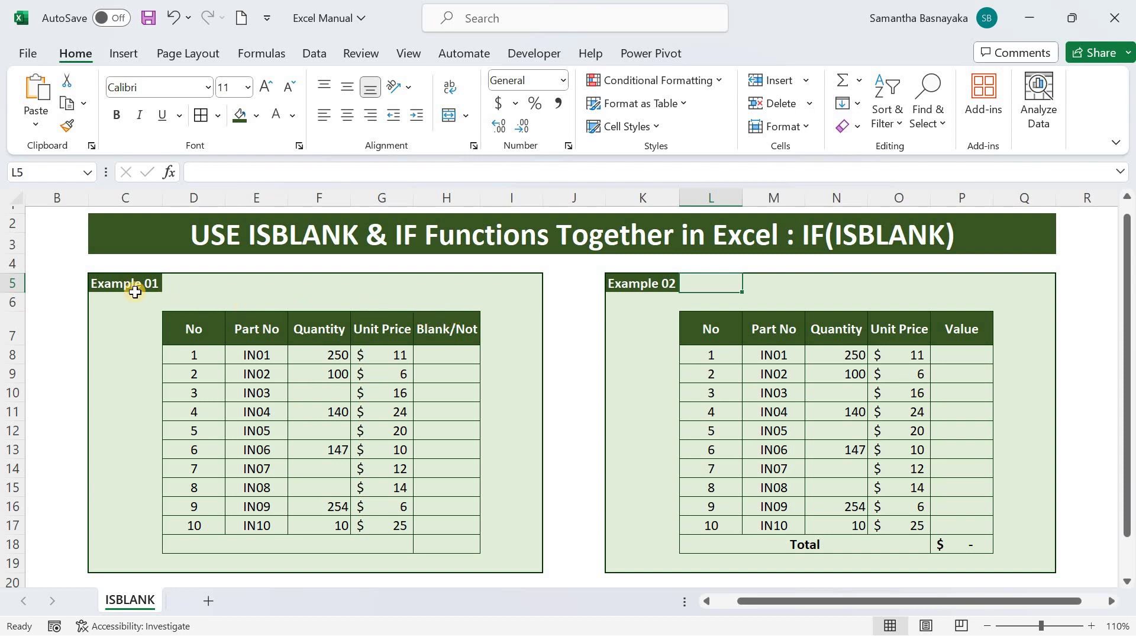
{"action": "left_click", "coordinate": [120, 247]}
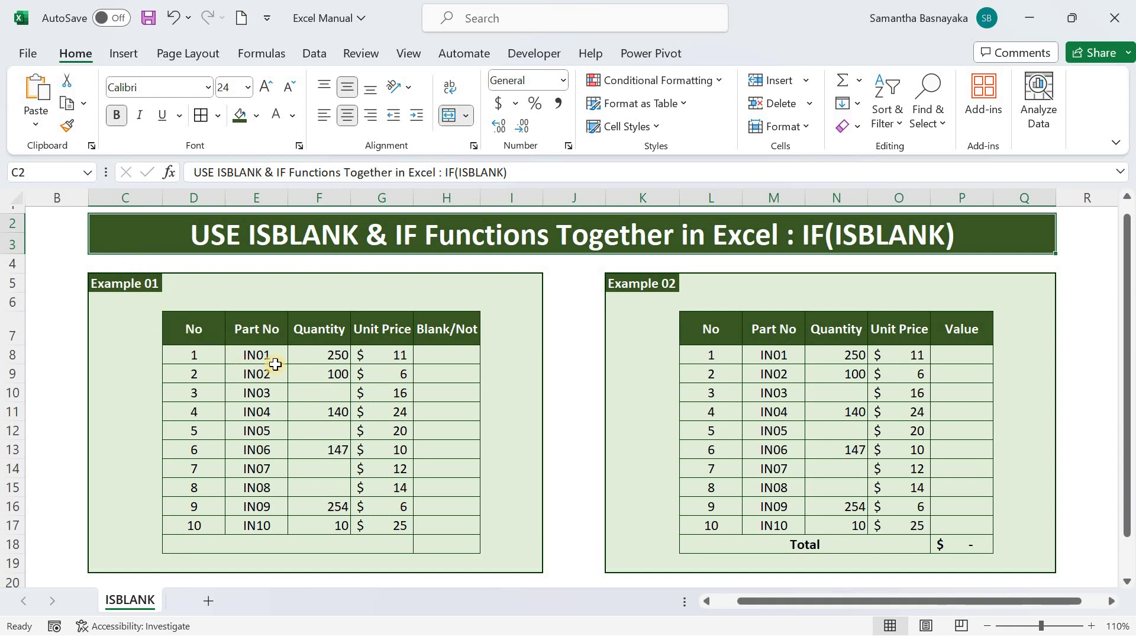
{"action": "left_click", "coordinate": [331, 394]}
{"action": "left_click", "coordinate": [332, 373]}
{"action": "left_click", "coordinate": [326, 432]}
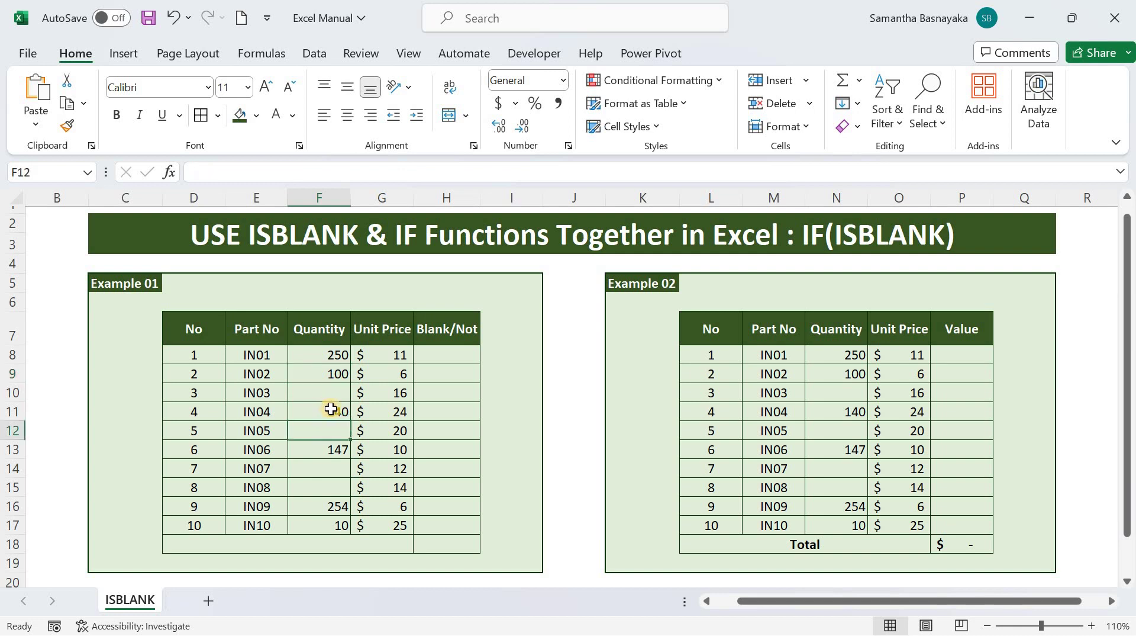
{"action": "left_click", "coordinate": [331, 409]}
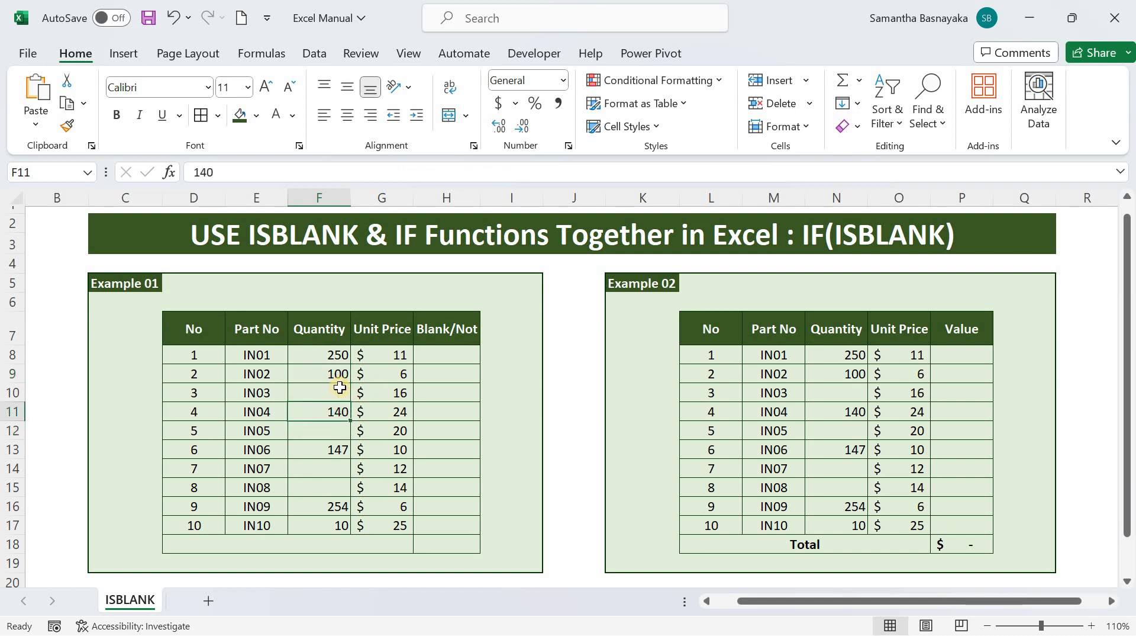
{"action": "left_click", "coordinate": [336, 391]}
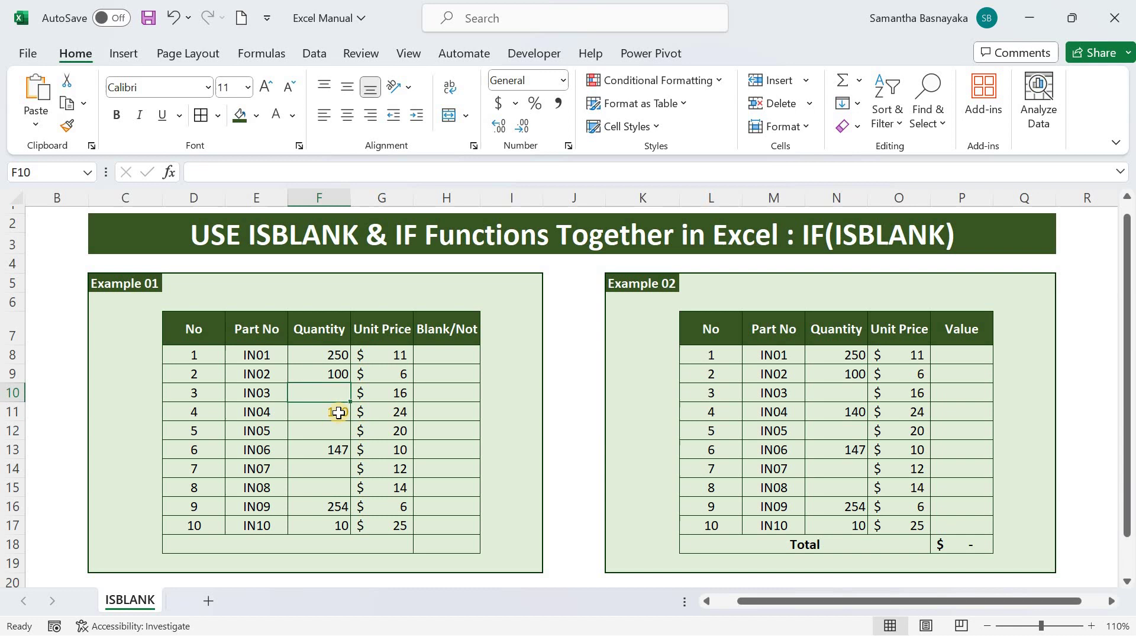
{"action": "left_click", "coordinate": [116, 288]}
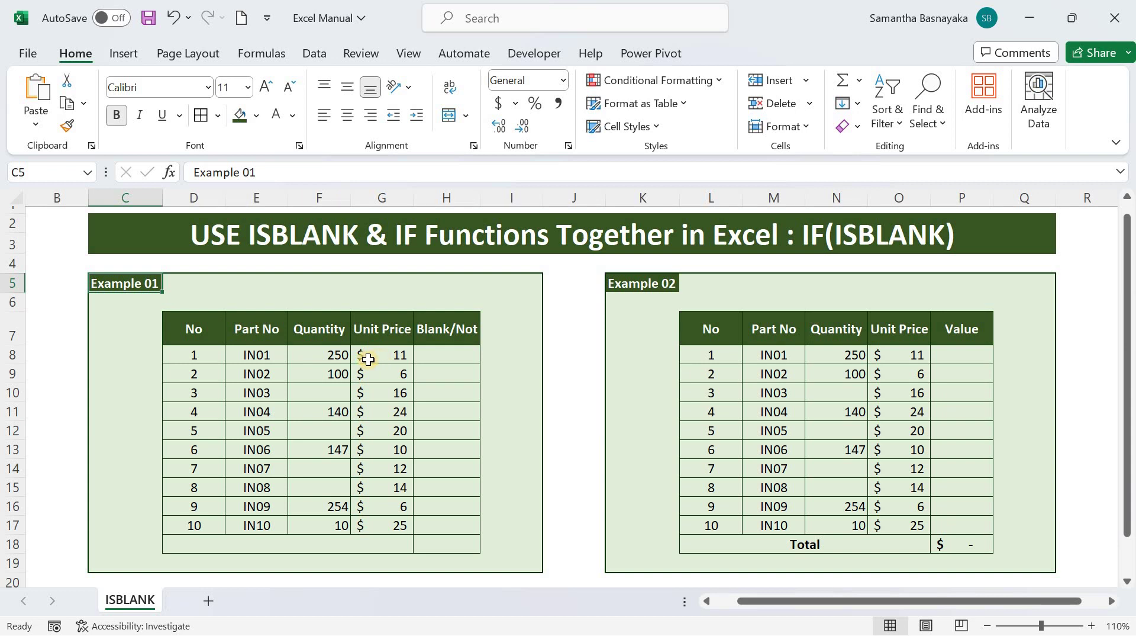
- Highlight the unit prices, part numbers, and the empty quantities for IN03, IN05, IN07 and IN08
{"action": "left_click_drag", "start_coordinate": [370, 355], "coordinate": [379, 393]}
{"action": "left_click_drag", "start_coordinate": [317, 354], "coordinate": [255, 374]}
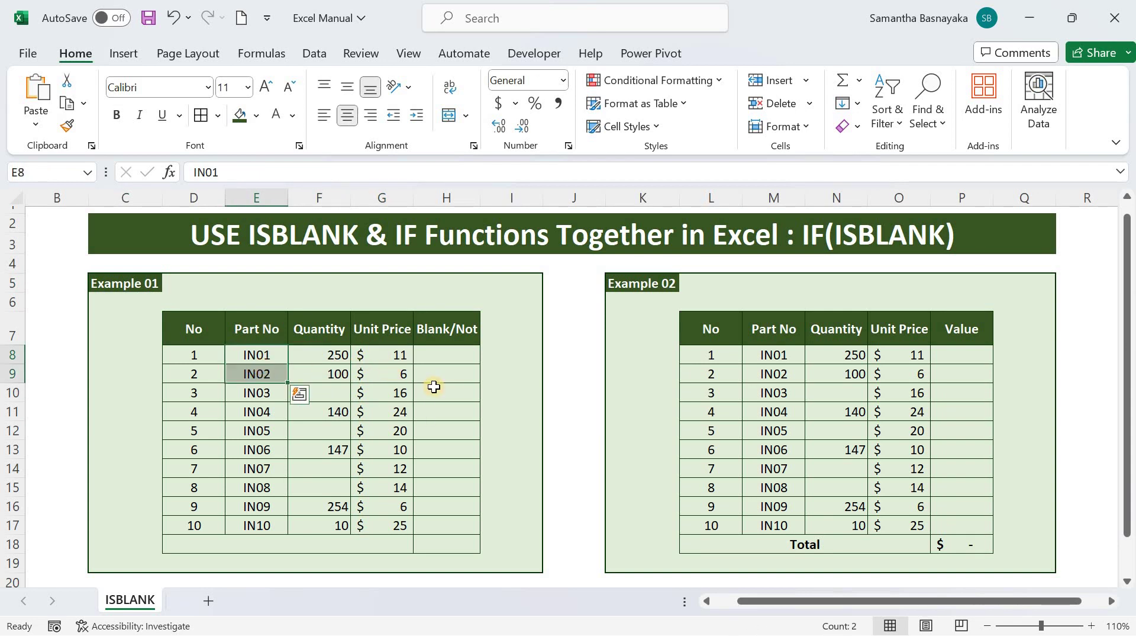
{"action": "left_click", "coordinate": [335, 391]}
{"action": "left_click", "coordinate": [332, 432]}
{"action": "left_click", "coordinate": [339, 474]}
{"action": "left_click", "coordinate": [332, 487]}
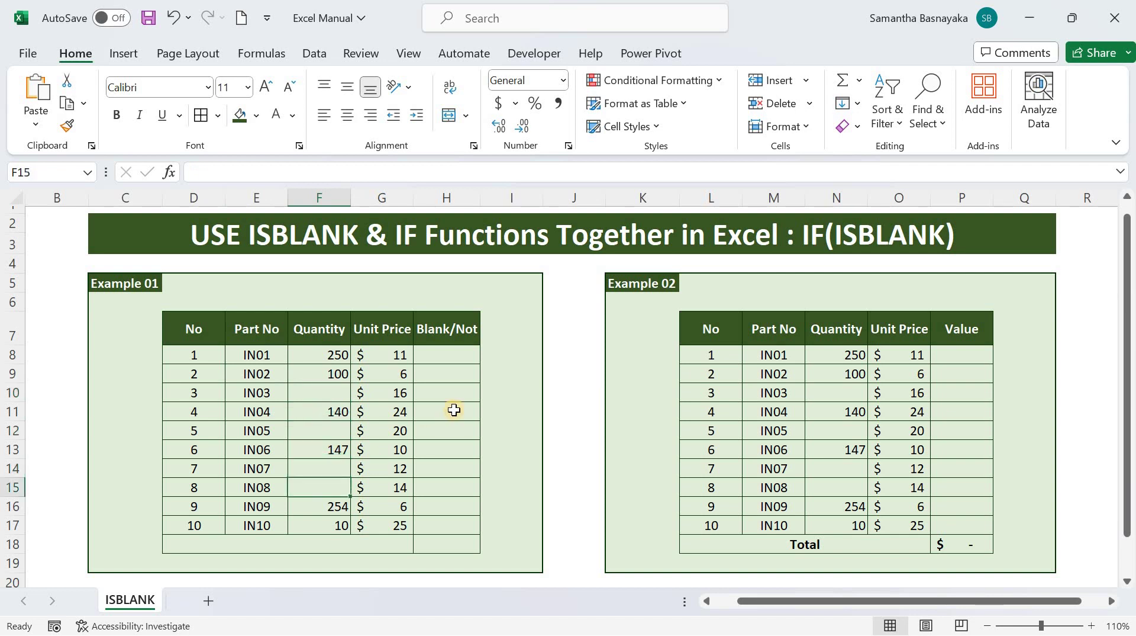
- Enter =ISBLANK(F8) in H8 and copy it down the Blank/Not column to H17
{"action": "left_click", "coordinate": [467, 360]}
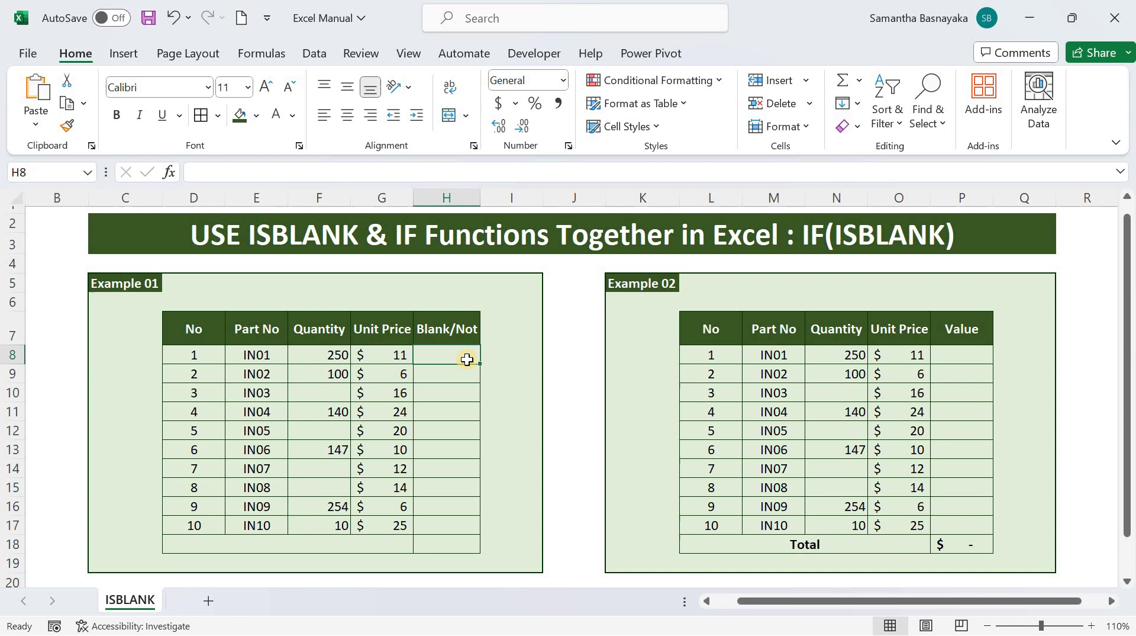
{"action": "type", "text": "="}
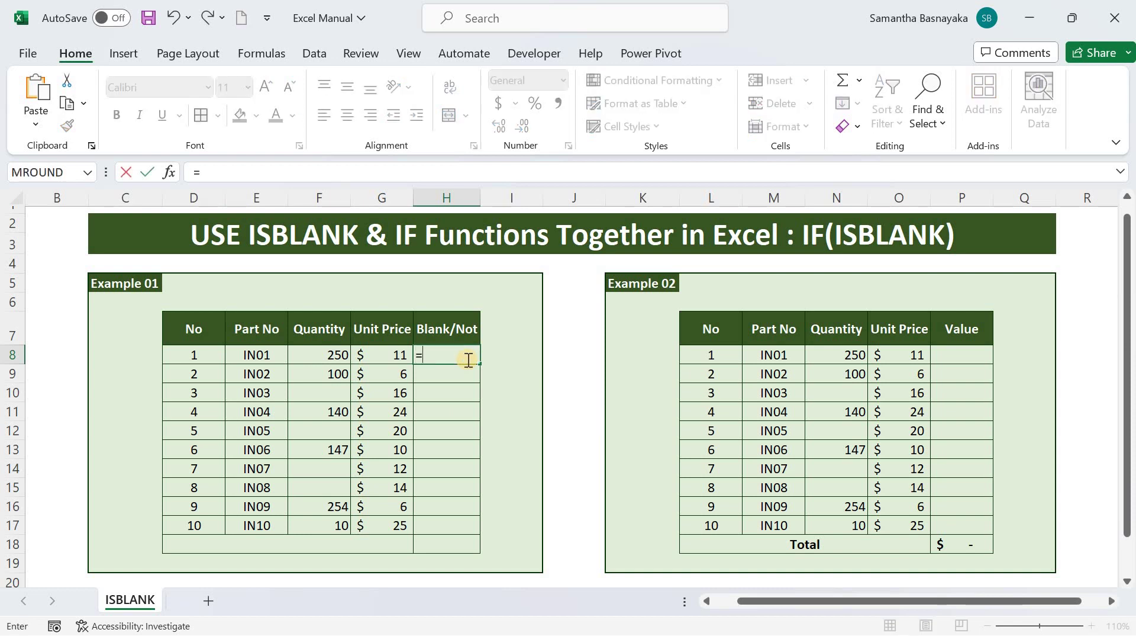
{"action": "type", "text": "ISBLANK("}
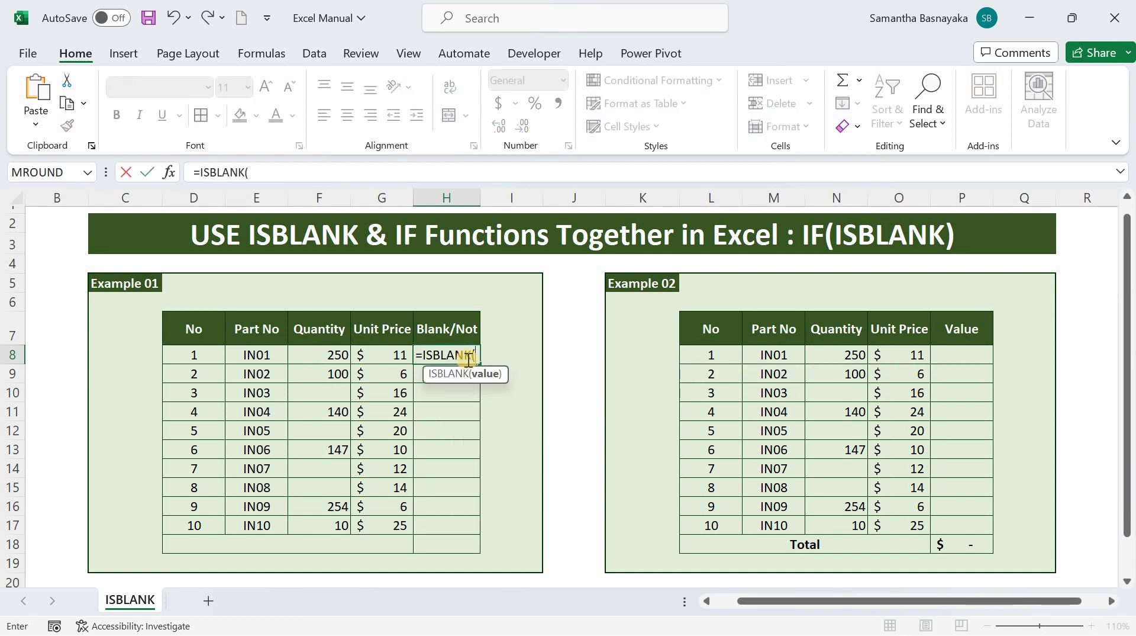
{"action": "left_click", "coordinate": [336, 356]}
{"action": "key", "text": "Return"}
{"action": "left_click", "coordinate": [465, 359]}
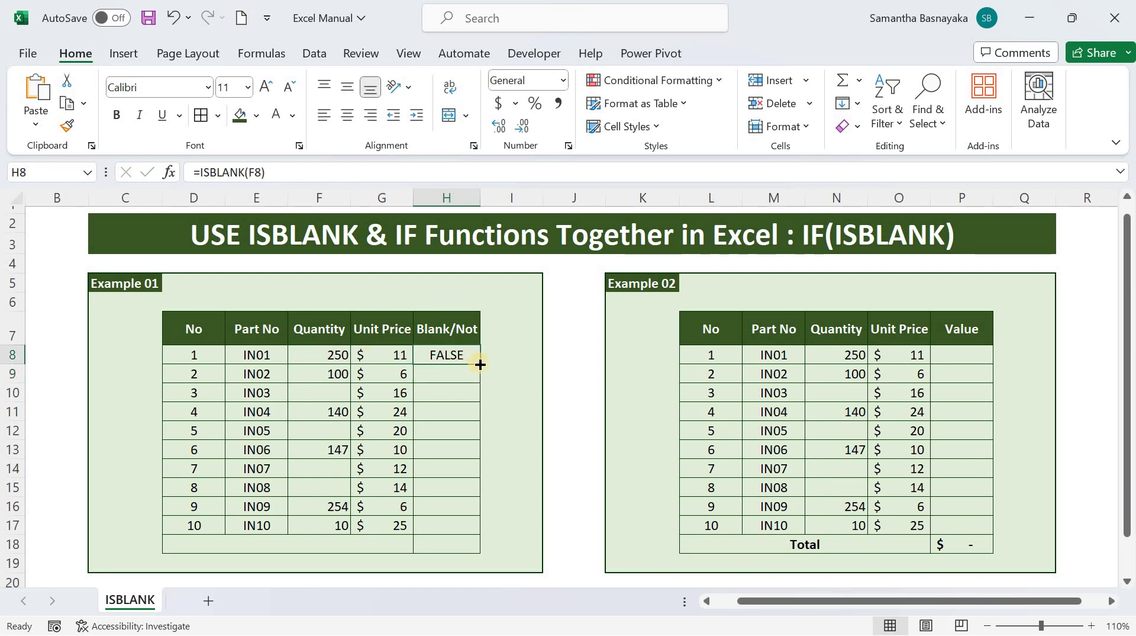
{"action": "double_click", "coordinate": [479, 362]}
- Compare results: TRUE for the empty IN07 and IN08 quantities, FALSE for IN01 and IN02
{"action": "left_click", "coordinate": [472, 328]}
{"action": "left_click_drag", "start_coordinate": [335, 468], "coordinate": [444, 487]}
{"action": "left_click_drag", "start_coordinate": [455, 371], "coordinate": [319, 354]}
{"action": "left_click", "coordinate": [118, 284]}
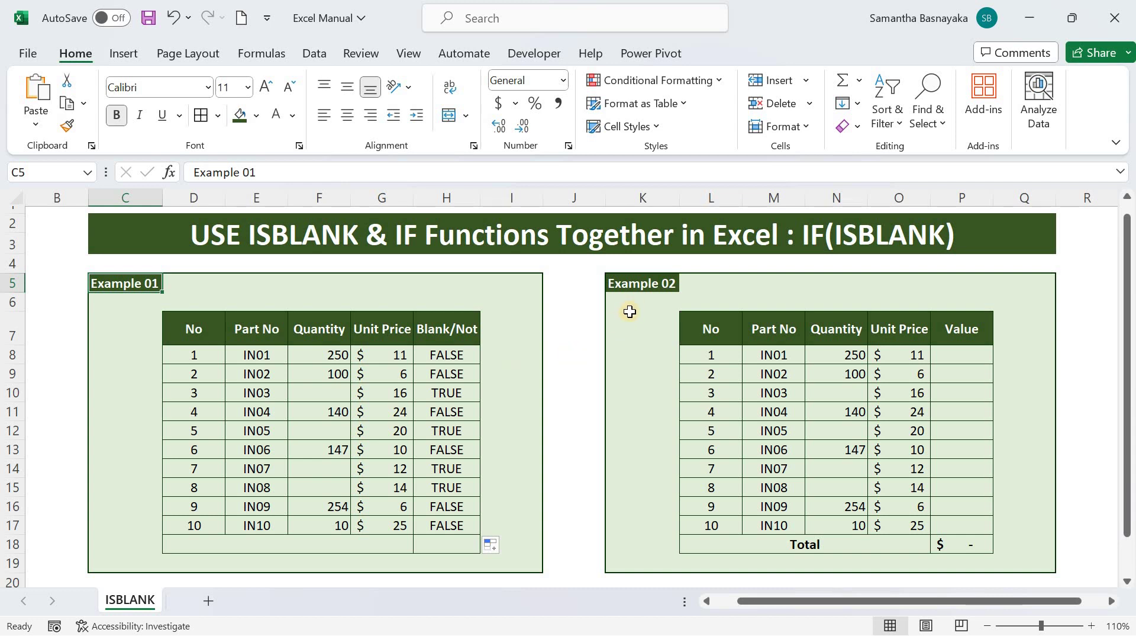
{"action": "left_click", "coordinate": [656, 286]}
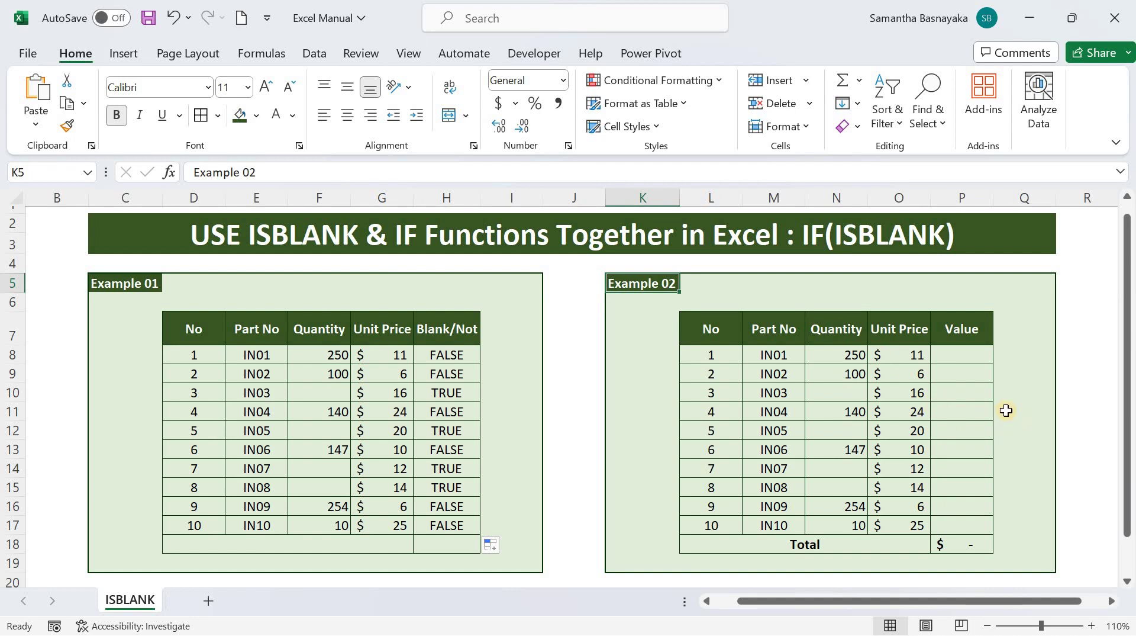
{"action": "left_click_drag", "start_coordinate": [718, 329], "coordinate": [960, 524]}
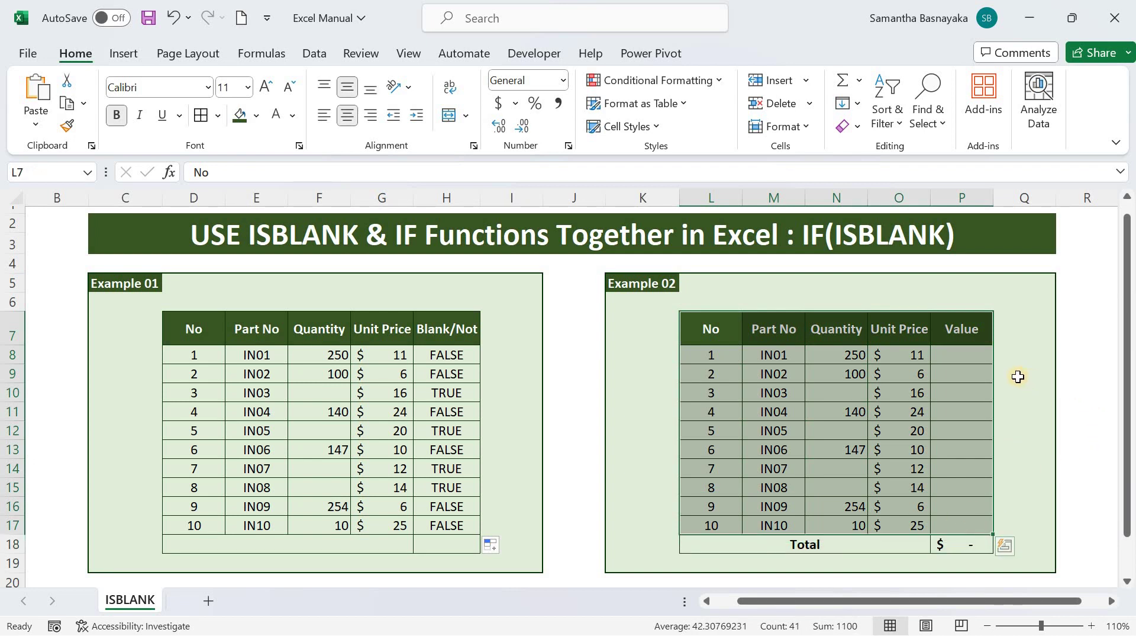
{"action": "left_click", "coordinate": [840, 354]}
{"action": "left_click", "coordinate": [852, 393]}
{"action": "left_click", "coordinate": [856, 414]}
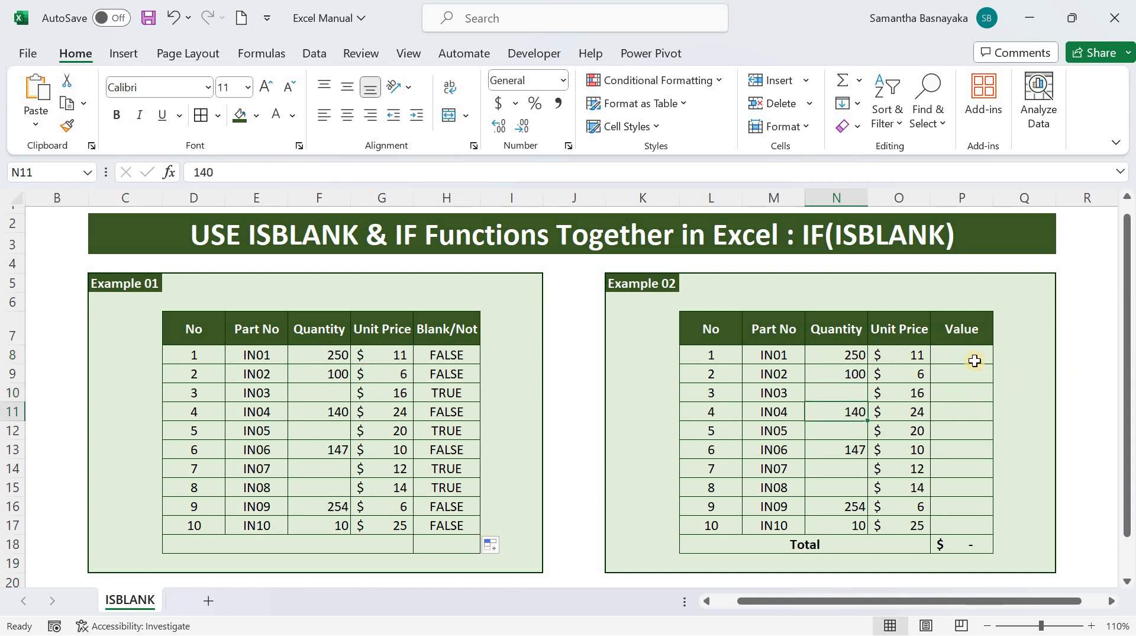
{"action": "left_click", "coordinate": [960, 328]}
{"action": "left_click", "coordinate": [831, 355]}
{"action": "left_click", "coordinate": [911, 355]}
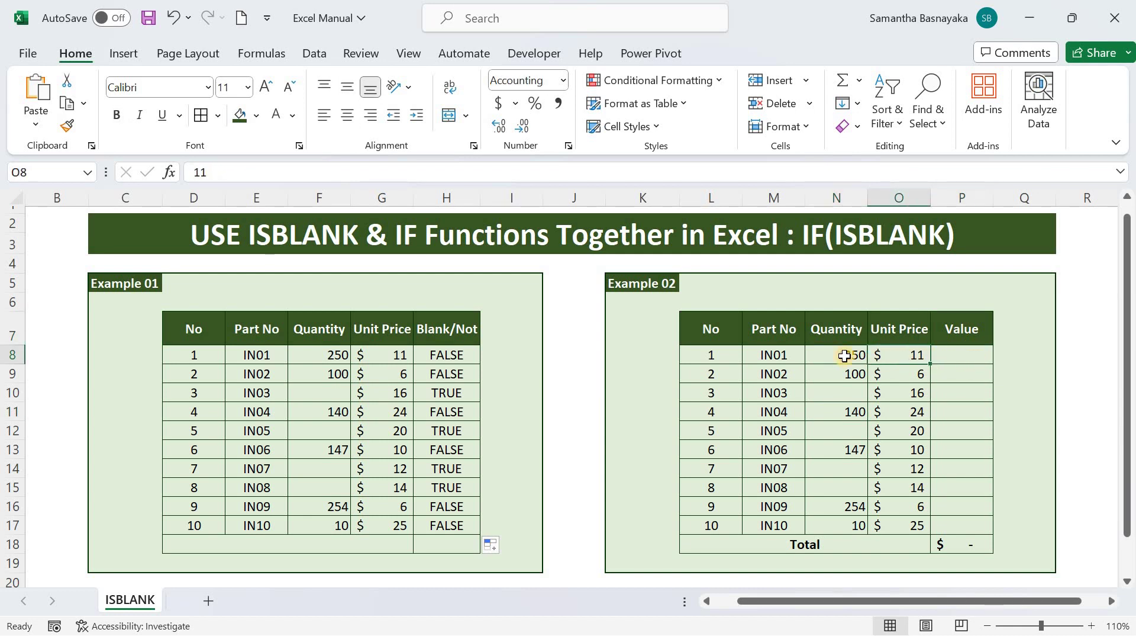
{"action": "left_click", "coordinate": [848, 355]}
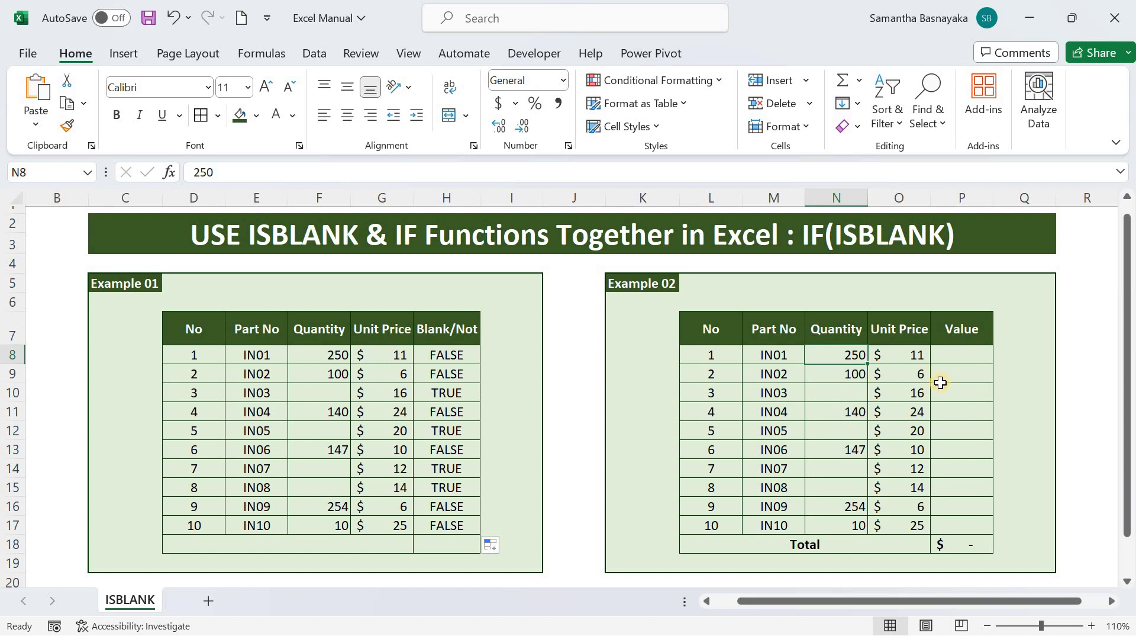
{"action": "left_click", "coordinate": [845, 394]}
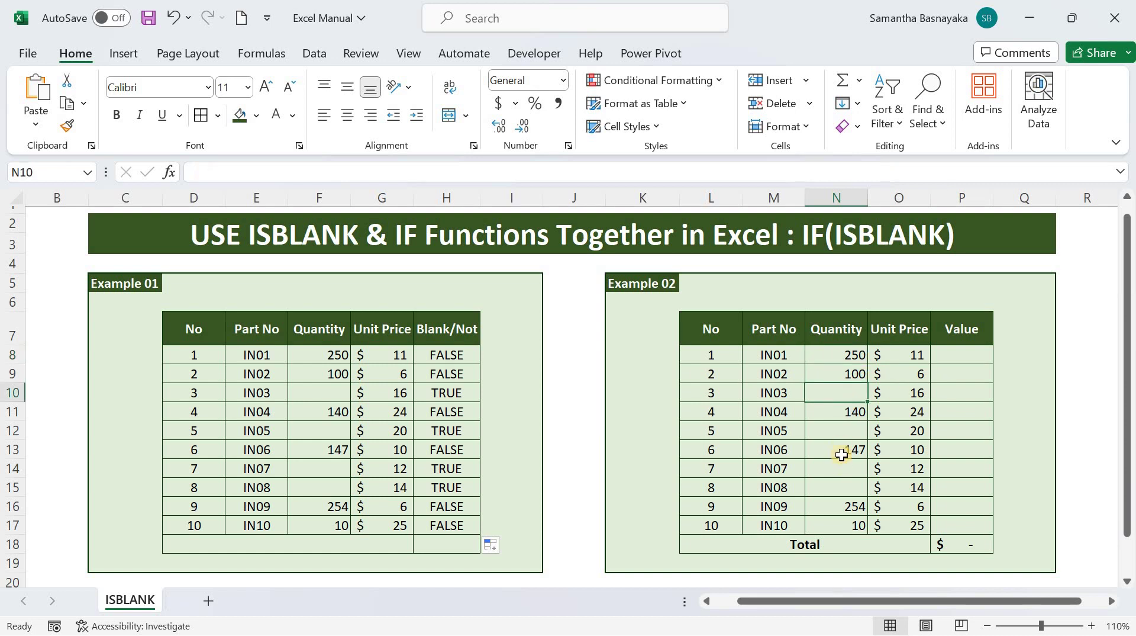
{"action": "left_click", "coordinate": [841, 486]}
{"action": "left_click", "coordinate": [1039, 388]}
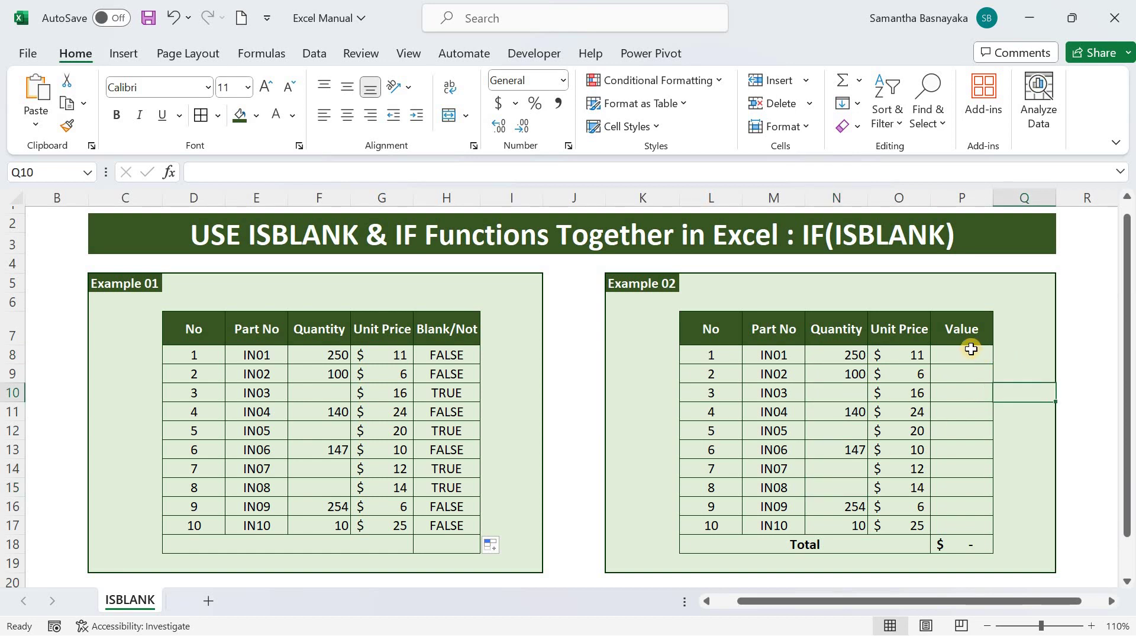
{"action": "left_click", "coordinate": [968, 332]}
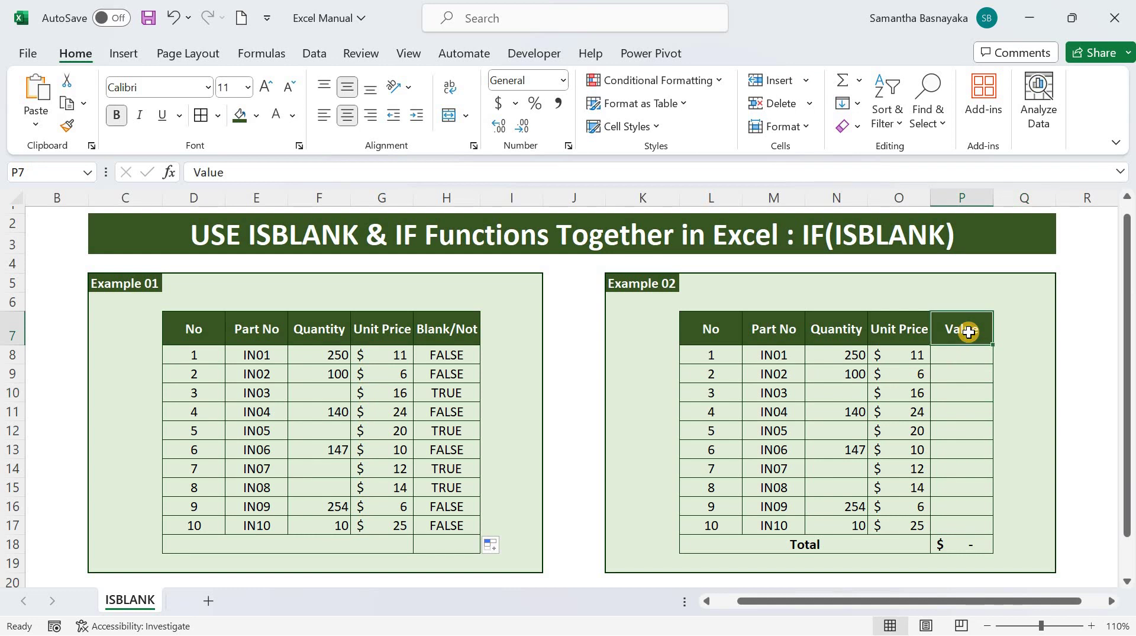
- Build the IN01 formula =IF(ISBLANK(N8),"",N8*O8) in P8 by clicking N8 and O8
{"action": "left_click", "coordinate": [966, 352]}
{"action": "type", "text": "="}
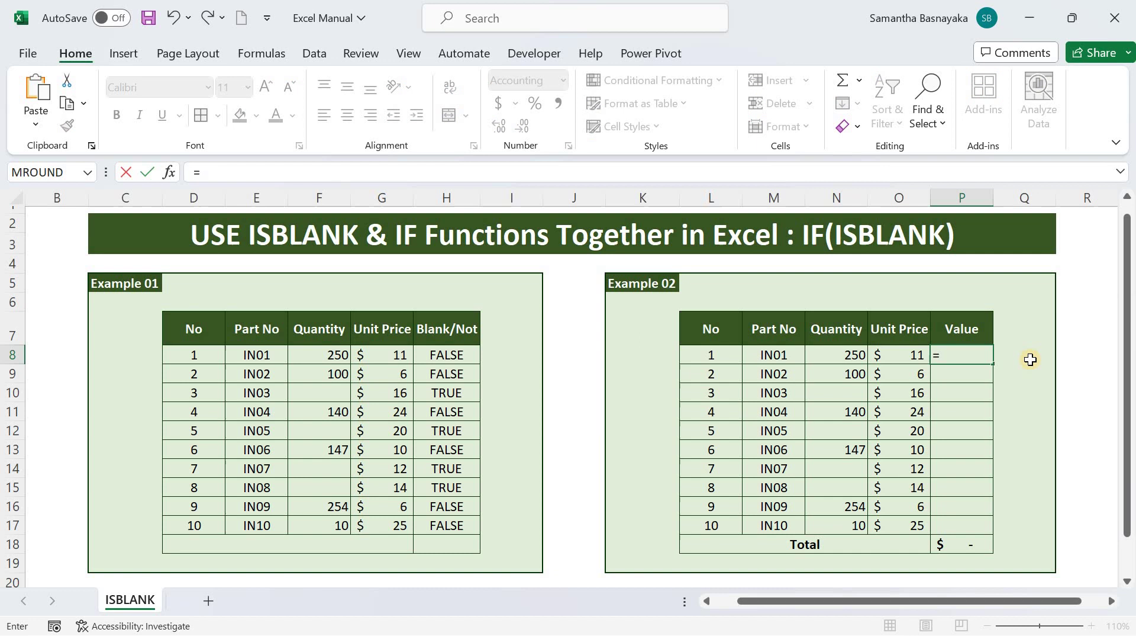
{"action": "type", "text": "IF("}
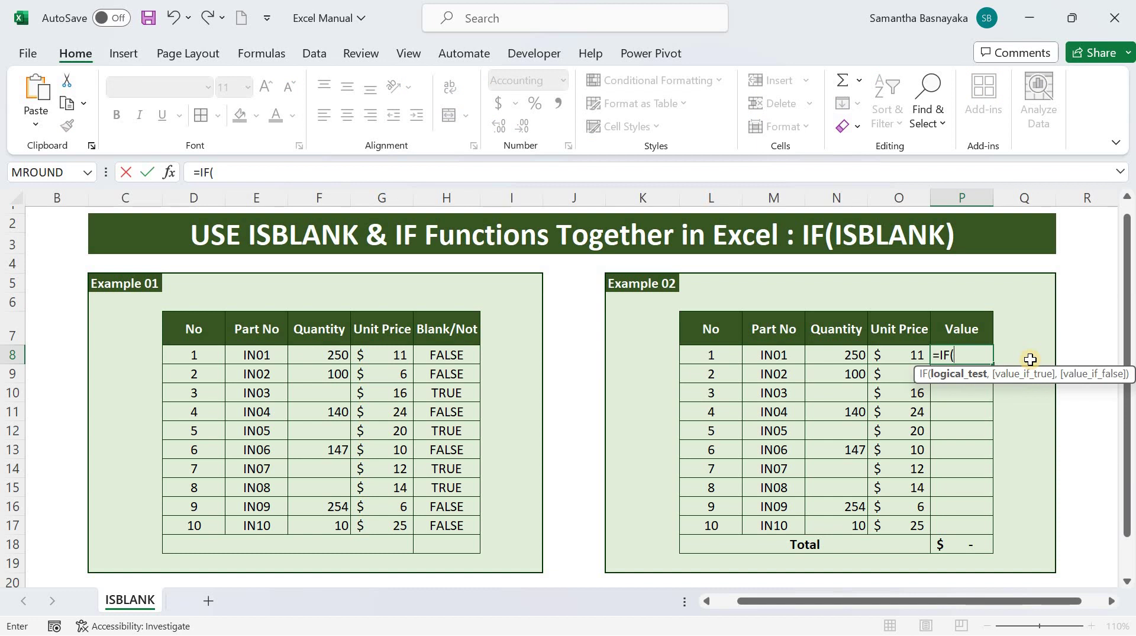
{"action": "type", "text": "ISB"}
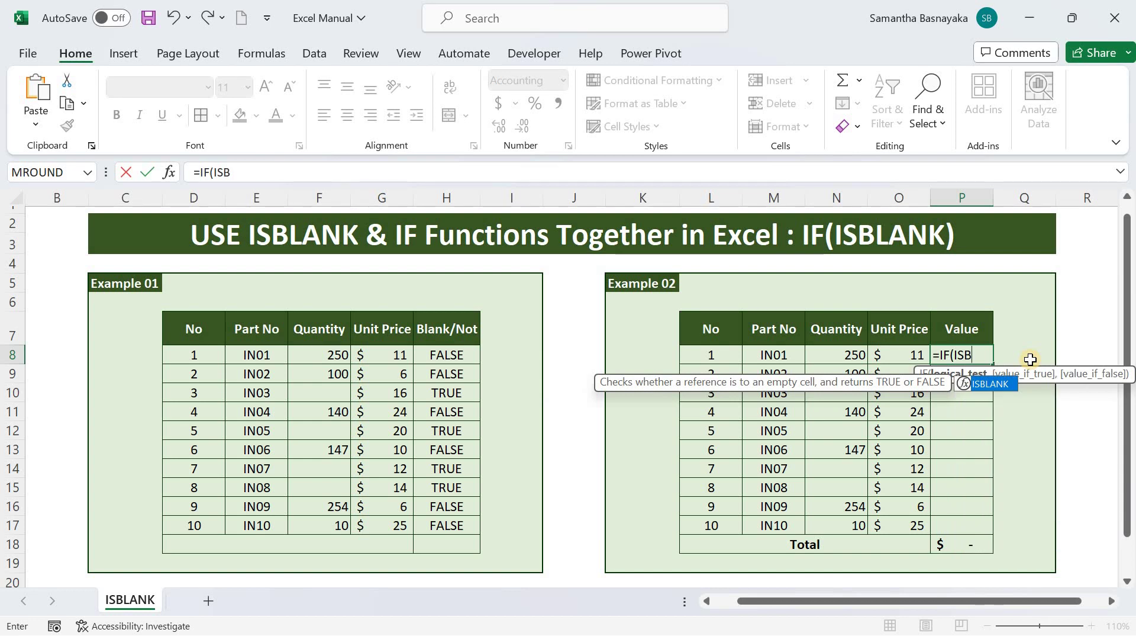
{"action": "type", "text": "LANK("}
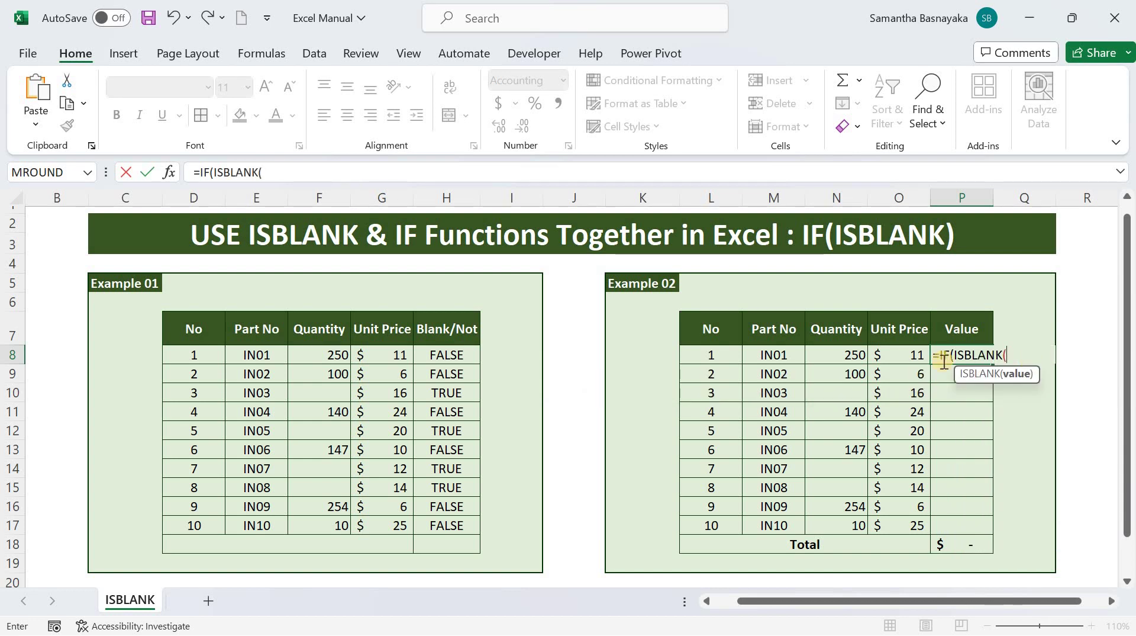
{"action": "left_click", "coordinate": [849, 354]}
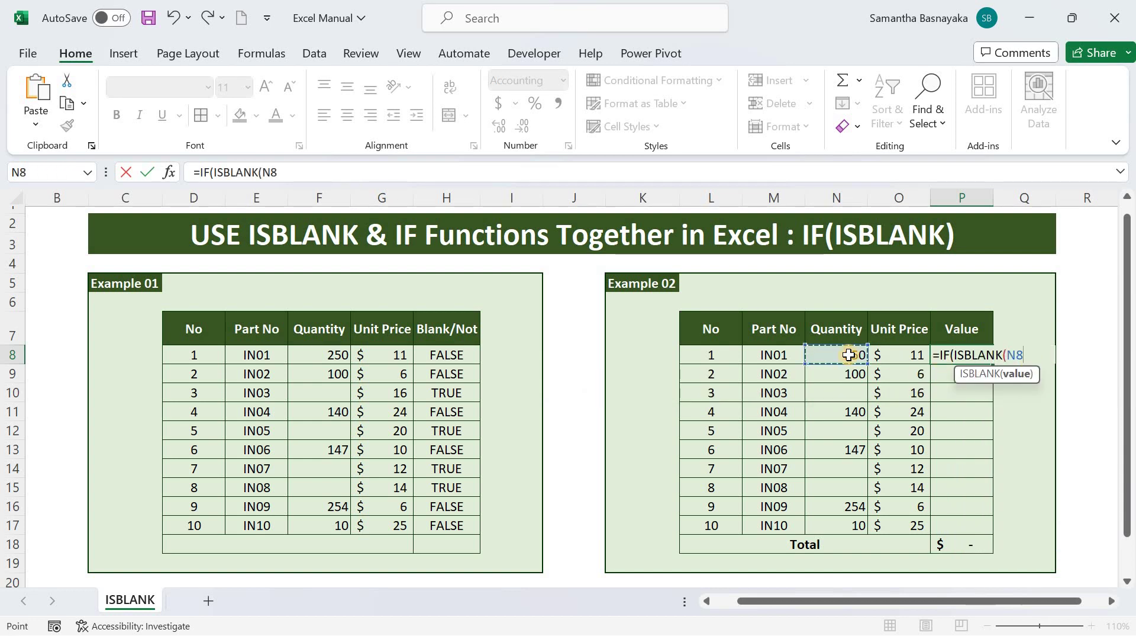
{"action": "type", "text": "),"}
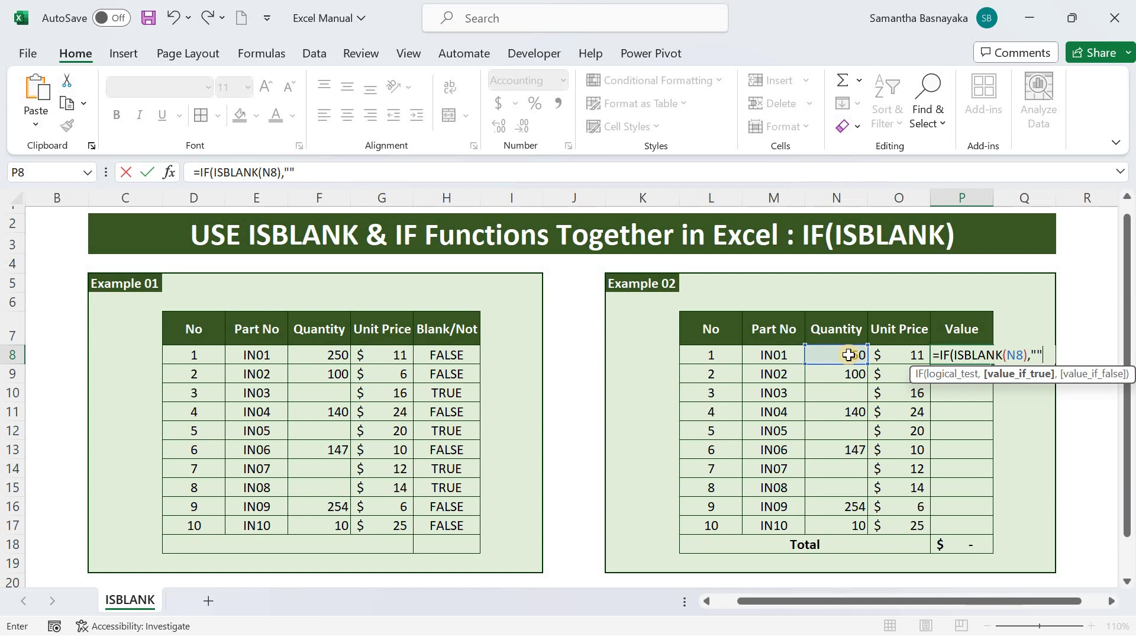
{"action": "type", "text": ","}
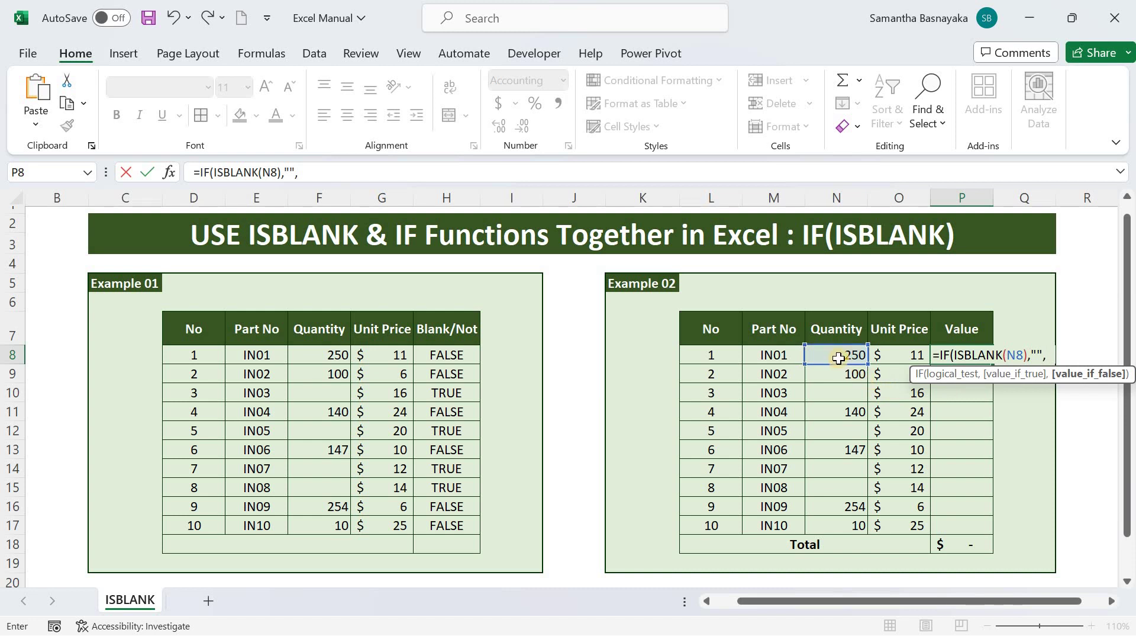
{"action": "left_click", "coordinate": [836, 356]}
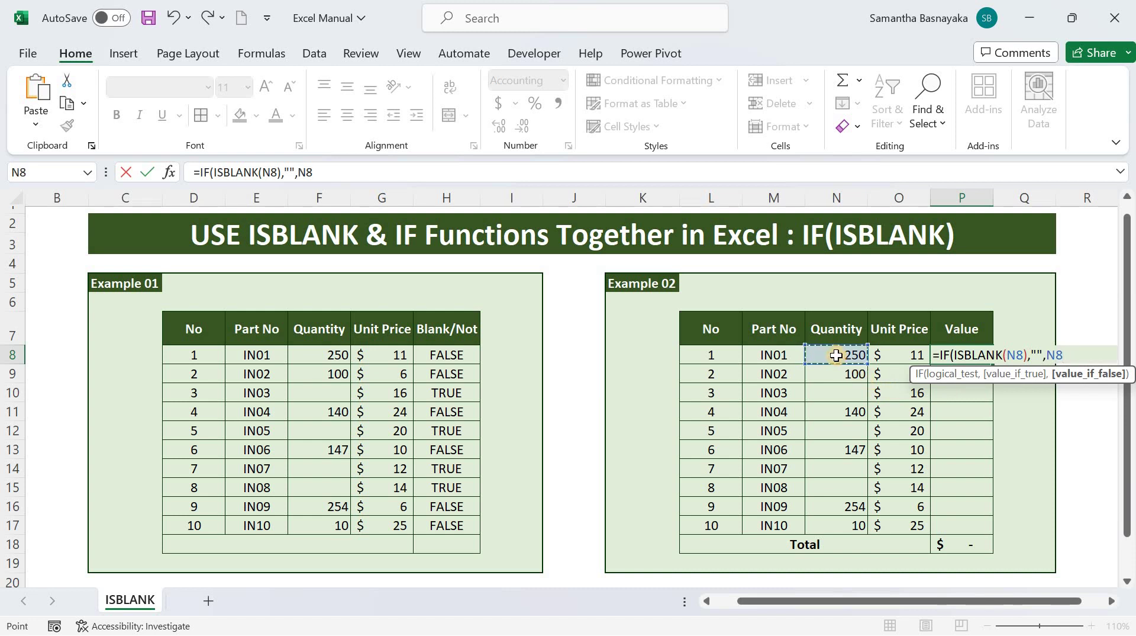
{"action": "type", "text": "*"}
{"action": "left_click", "coordinate": [888, 357]}
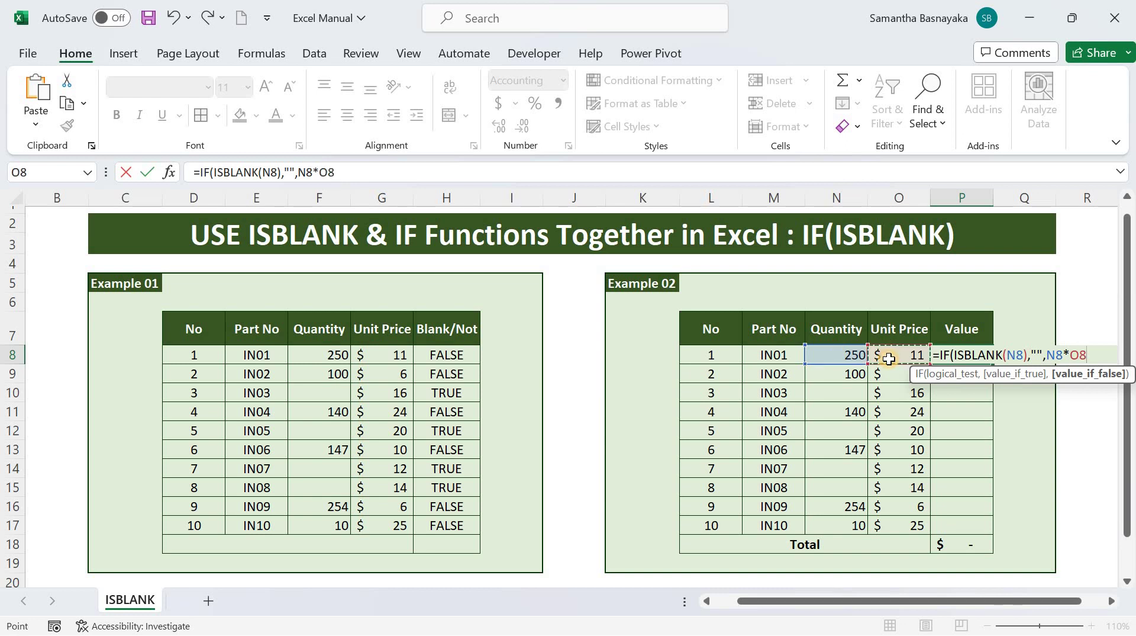
- Commit the P8 Value formula and fill it down to P17 for IN10
{"action": "type", "text": ")"}
{"action": "key", "text": "ctrl+Return"}
{"action": "left_click_drag", "start_coordinate": [988, 409], "coordinate": [990, 526]}
{"action": "left_click", "coordinate": [1042, 420]}
- Highlight rows IN06, IN01–IN02 and the blank-quantity IN07–IN08 to compare their Values
{"action": "left_click", "coordinate": [844, 451]}
{"action": "left_click_drag", "start_coordinate": [845, 451], "coordinate": [974, 449]}
{"action": "left_click_drag", "start_coordinate": [840, 355], "coordinate": [970, 374]}
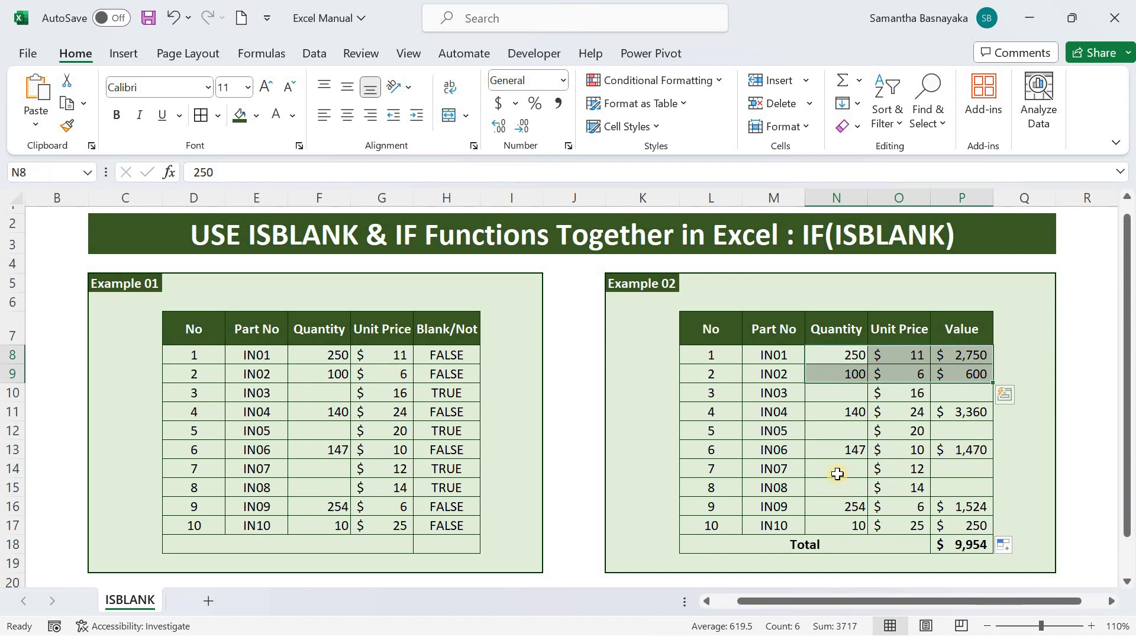
{"action": "left_click_drag", "start_coordinate": [835, 468], "coordinate": [961, 488]}
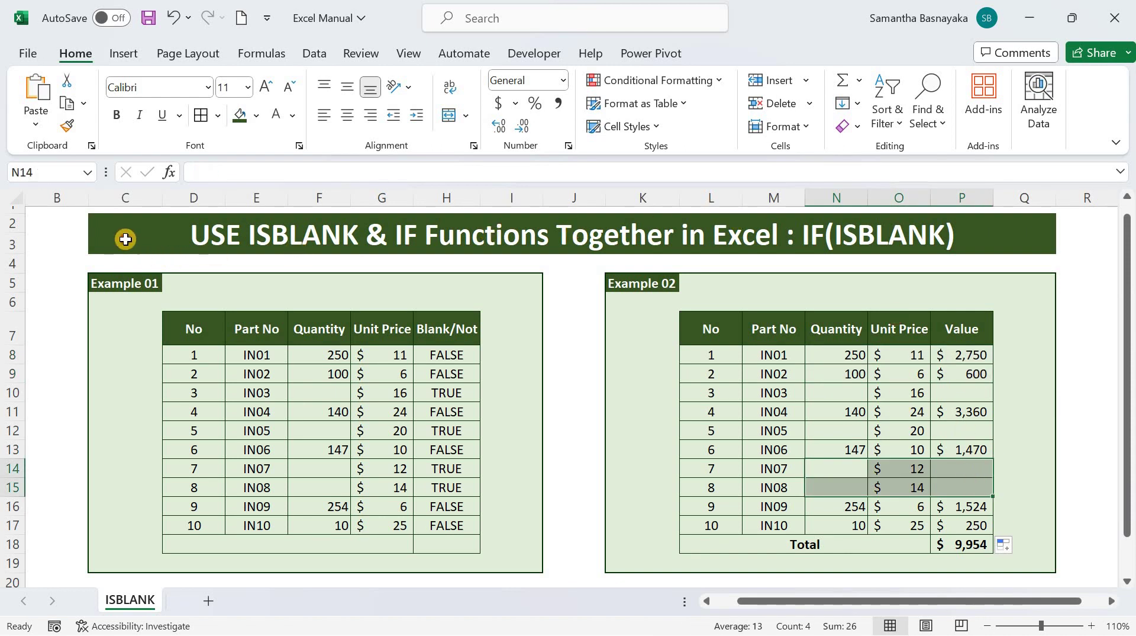
{"action": "left_click", "coordinate": [149, 251]}
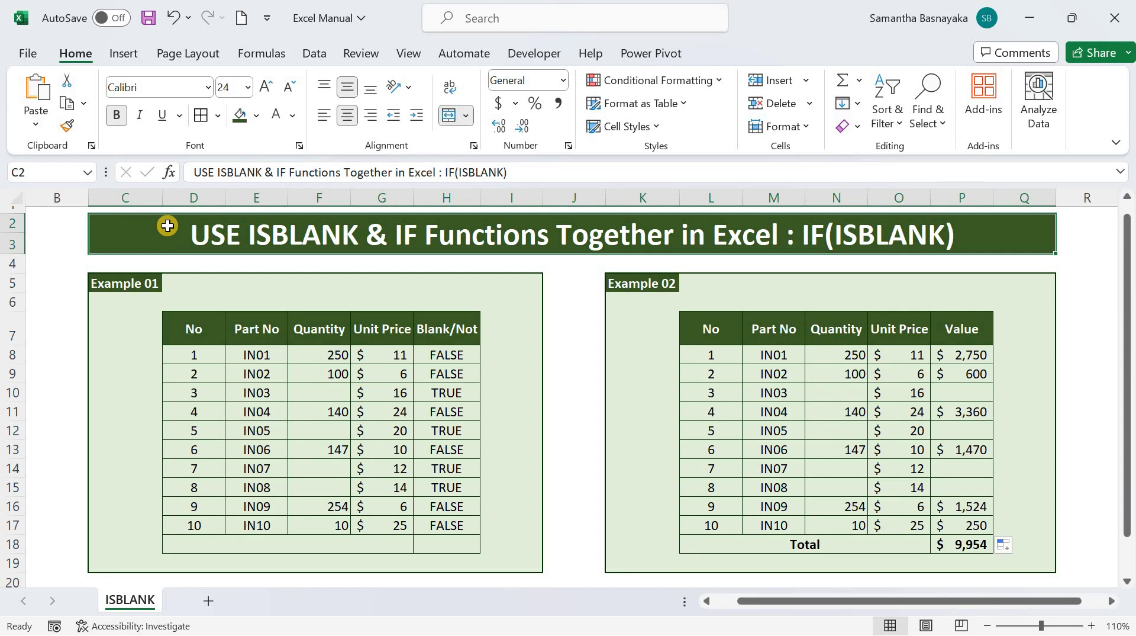